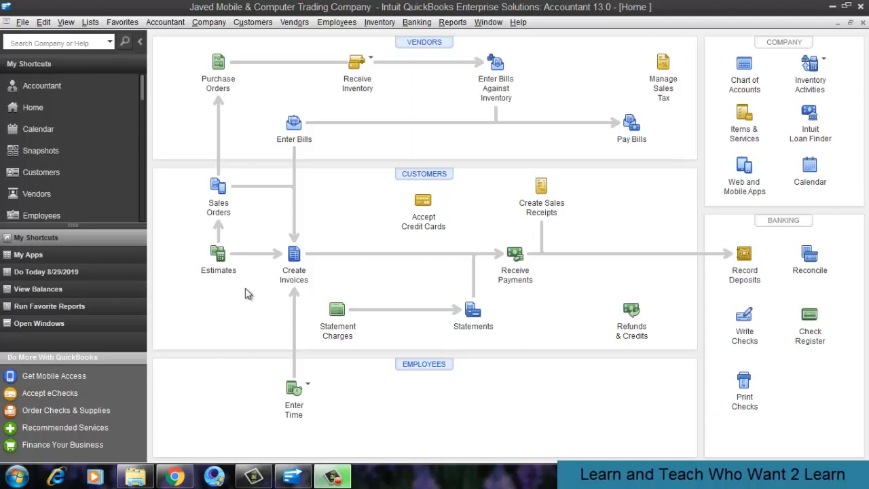
Open the company's chart of accounts
click(87, 22)
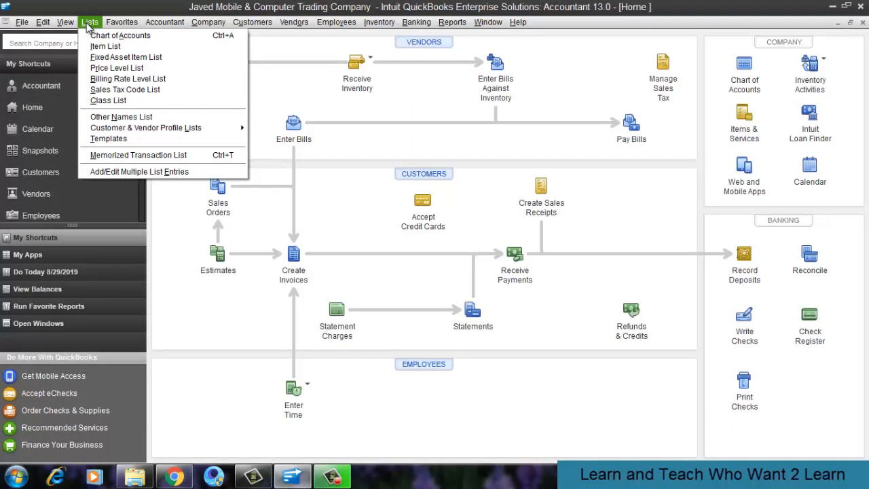
click(723, 44)
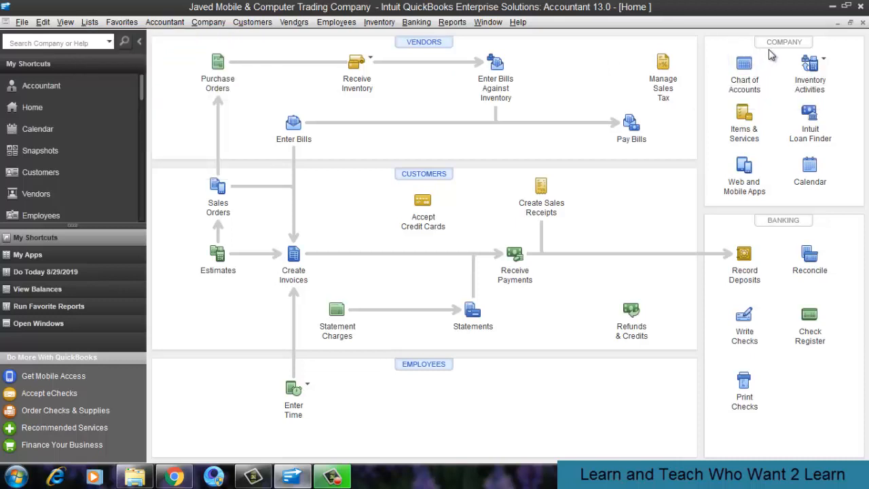
click(737, 81)
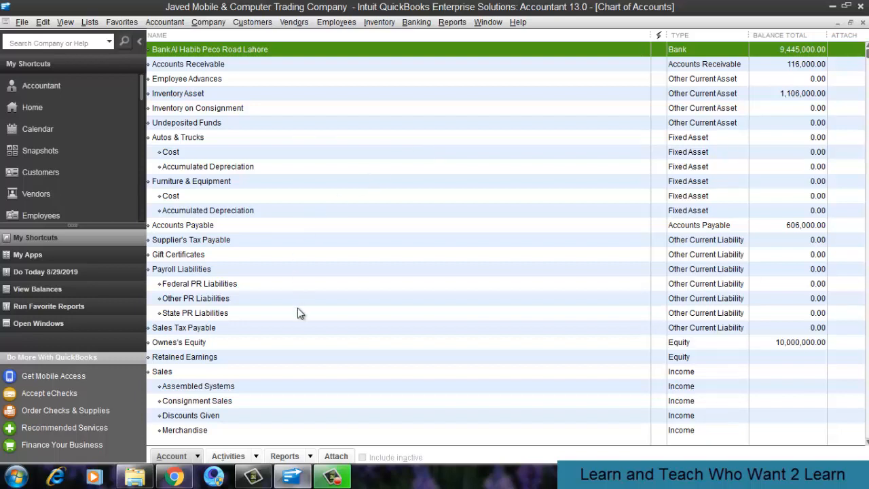
Add a new Expense account named Entertainment Expense and save it, keeping the form open for another account
click(196, 457)
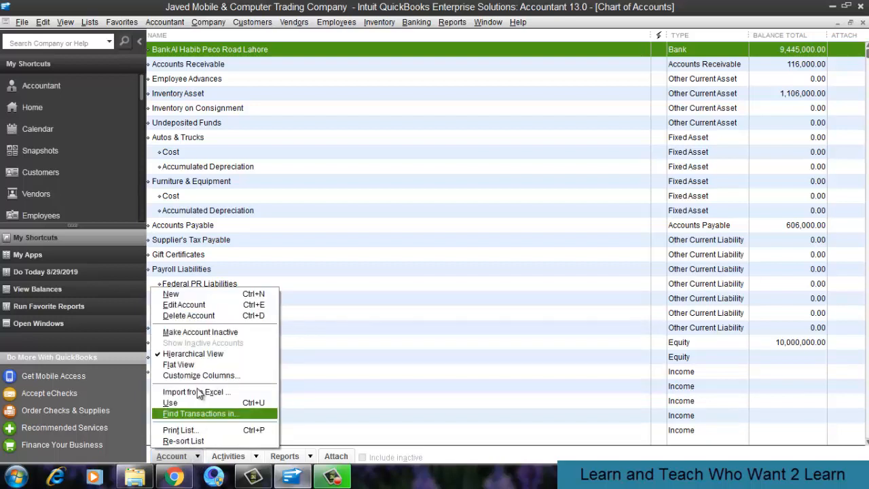
click(183, 294)
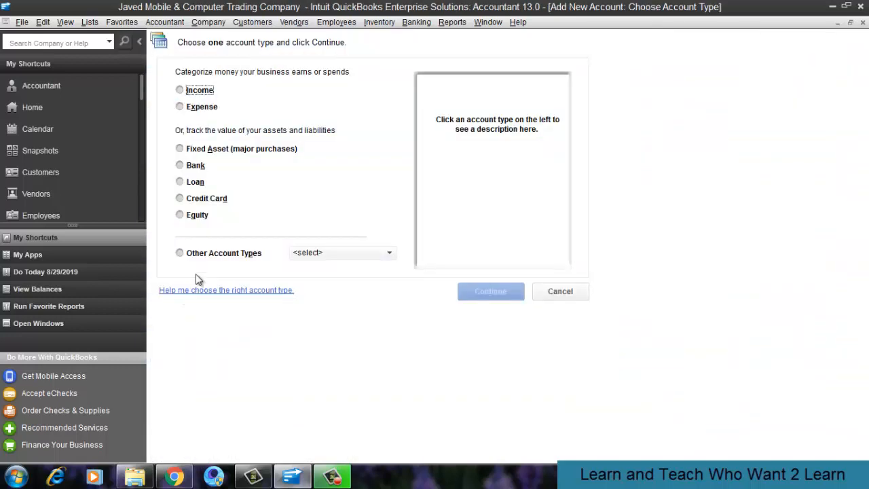
click(189, 111)
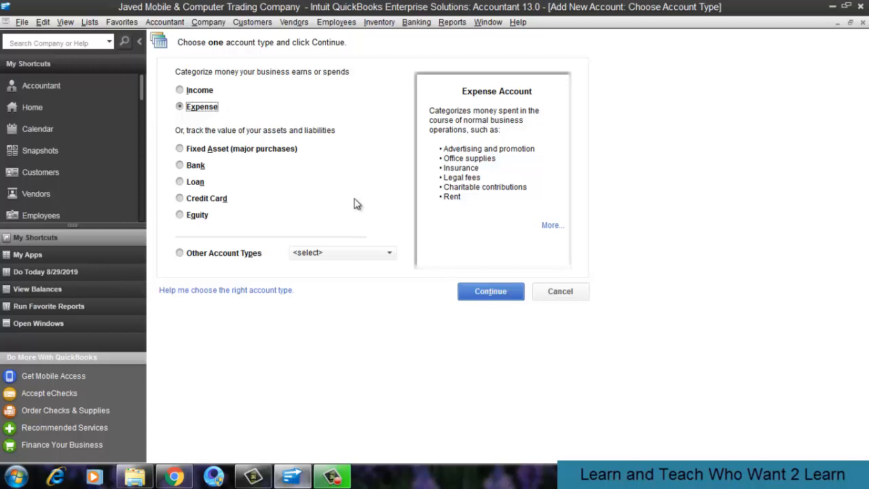
click(497, 297)
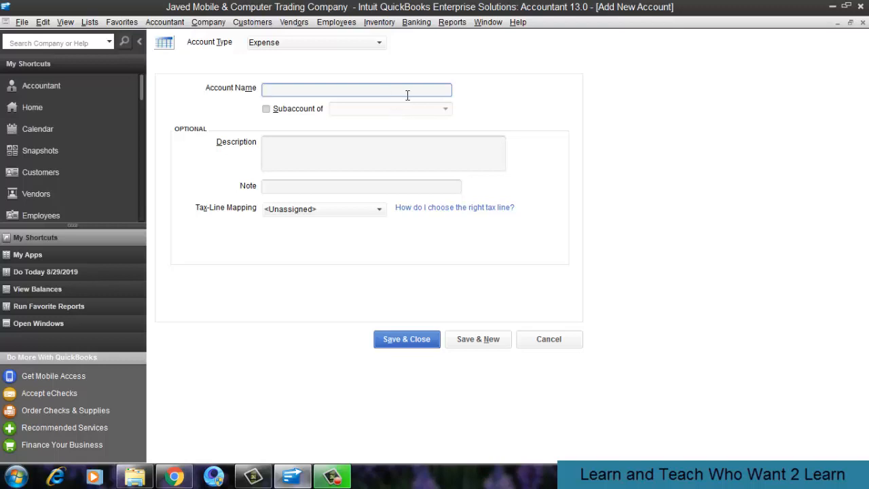
text(Entertainment Expens)
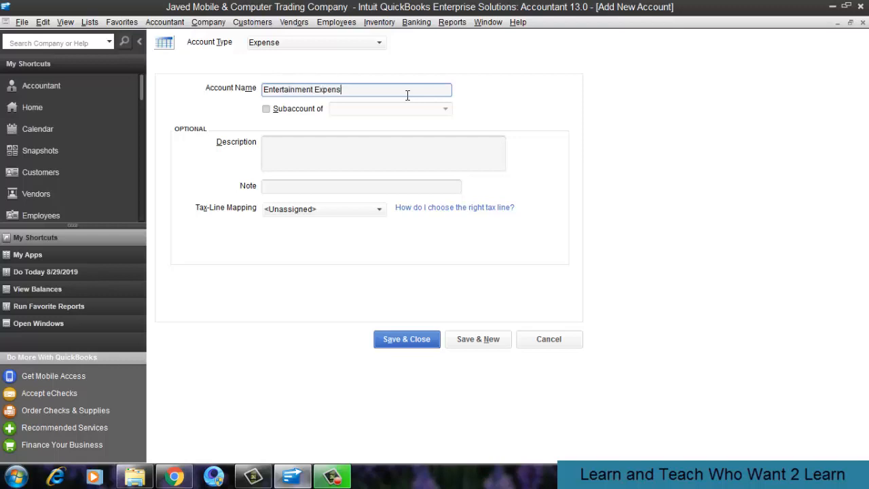
text(e)
click(477, 342)
Add two more Expense accounts named Fuel Expense and Traveling Expense, and return to the chart of accounts
text(Fuel Expense)
click(477, 339)
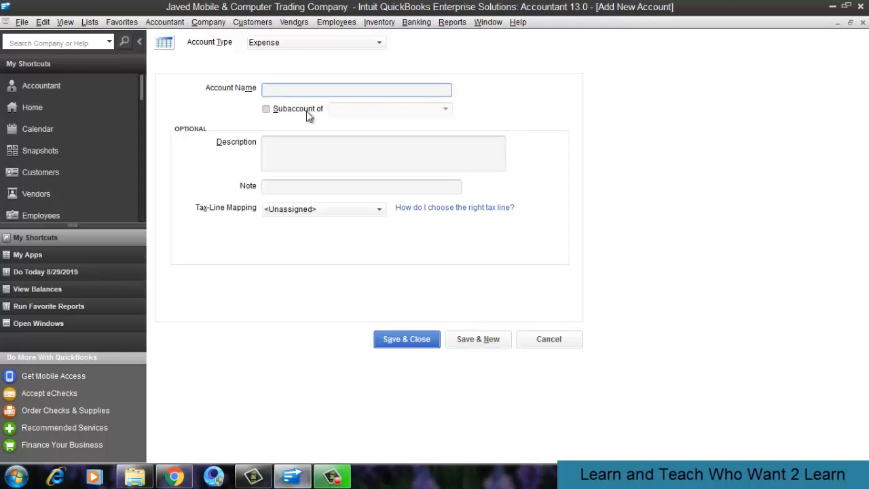
text(Traveling Expense)
click(474, 342)
click(535, 342)
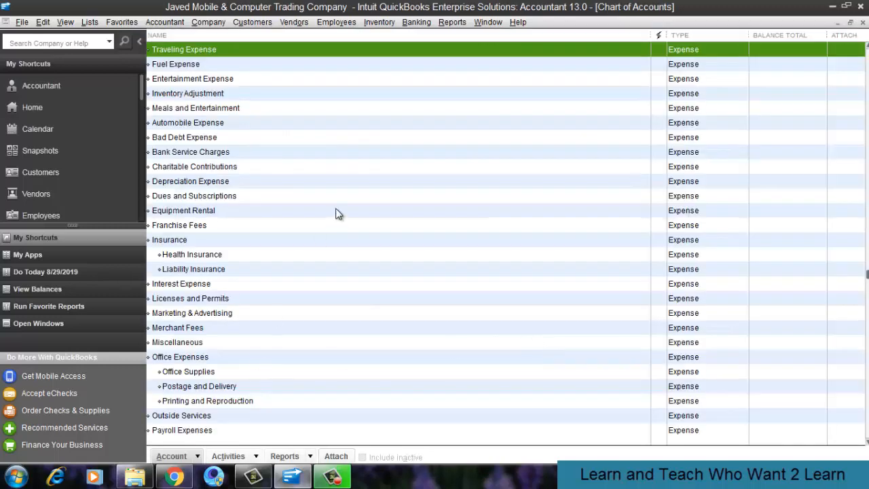
Delete the Entertainment Expense account from the chart of accounts
click(178, 63)
click(172, 79)
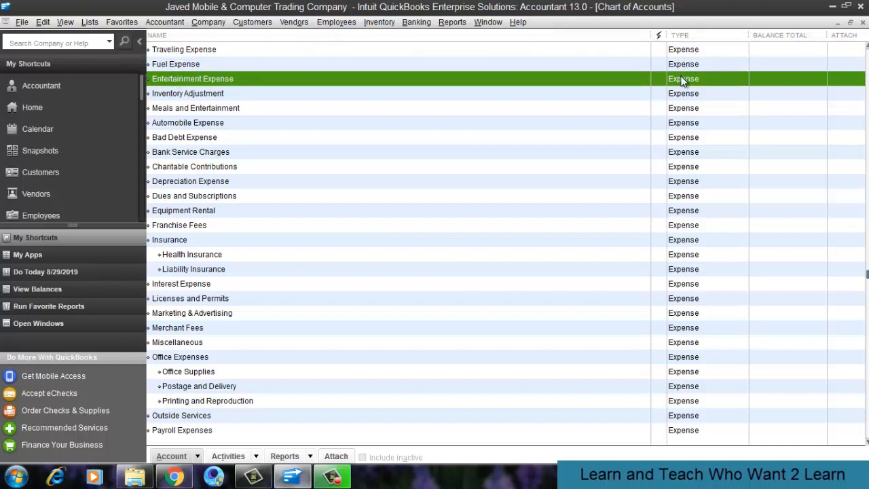
right_click(172, 81)
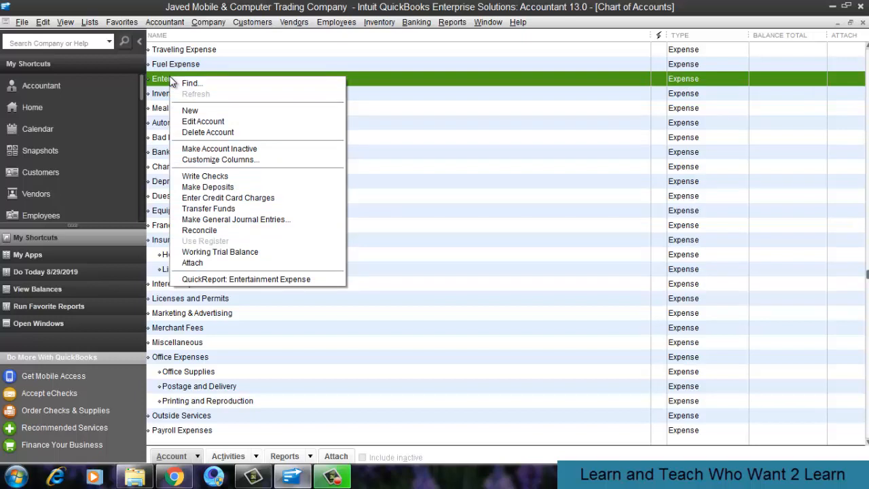
click(195, 132)
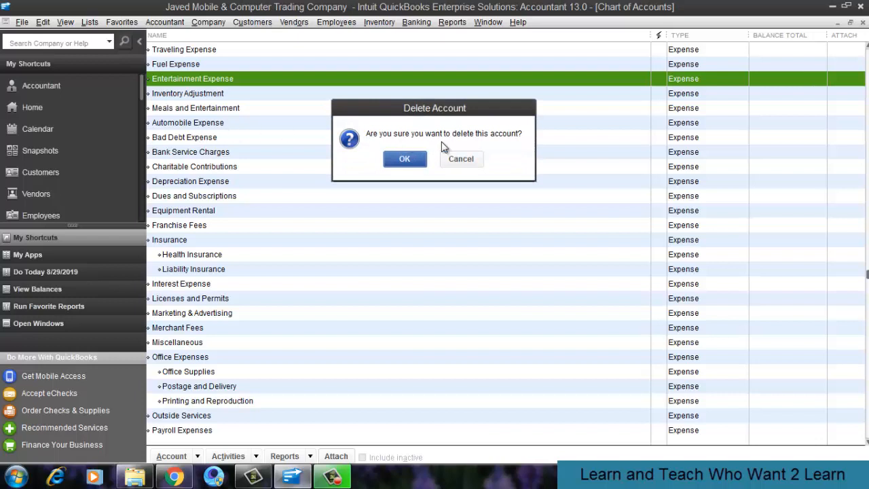
click(395, 165)
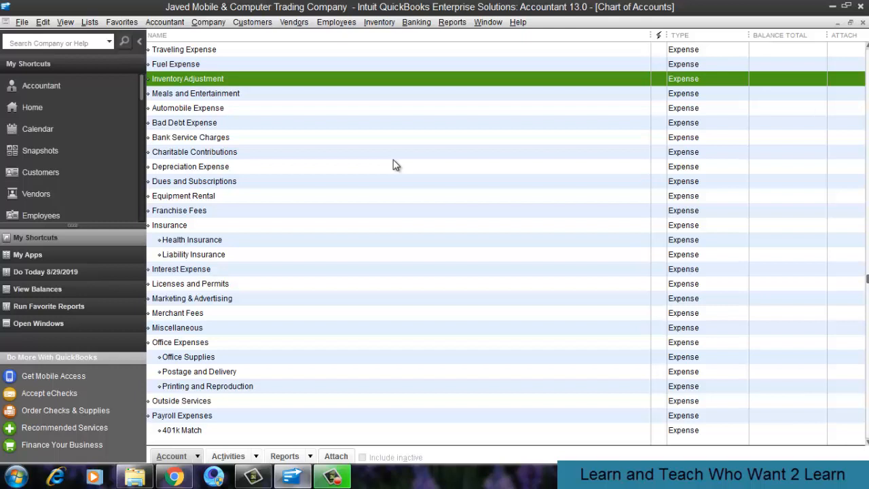
Examine the Entertainment, Traveling and Fuel Expense accounts in the chart of accounts
key(Up)
key(Up)
key(Up)
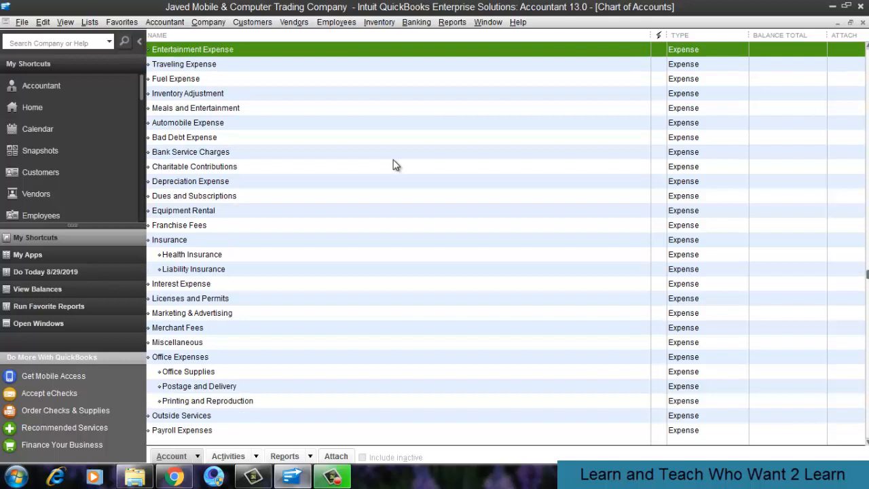
key(Down)
key(Down)
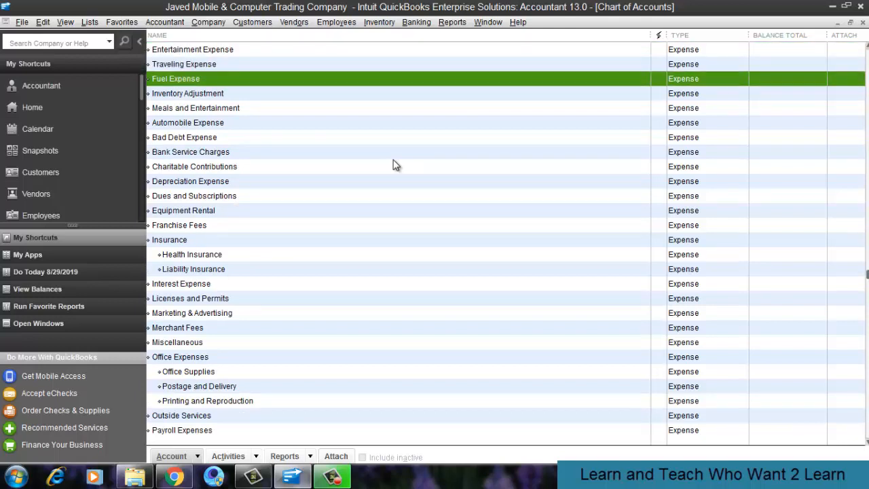
key(Up)
key(Up)
key(Down)
key(Down)
Open the Fuel Expense account for editing and save it without changing anything
right_click(165, 78)
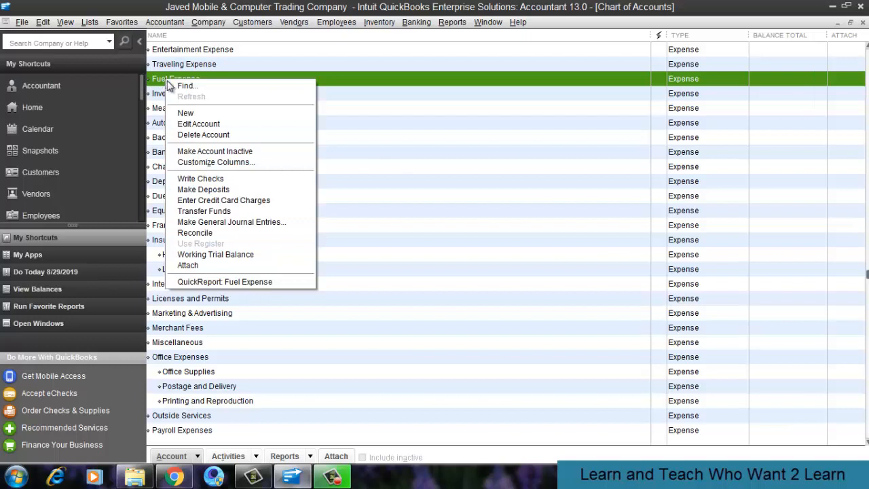
click(190, 123)
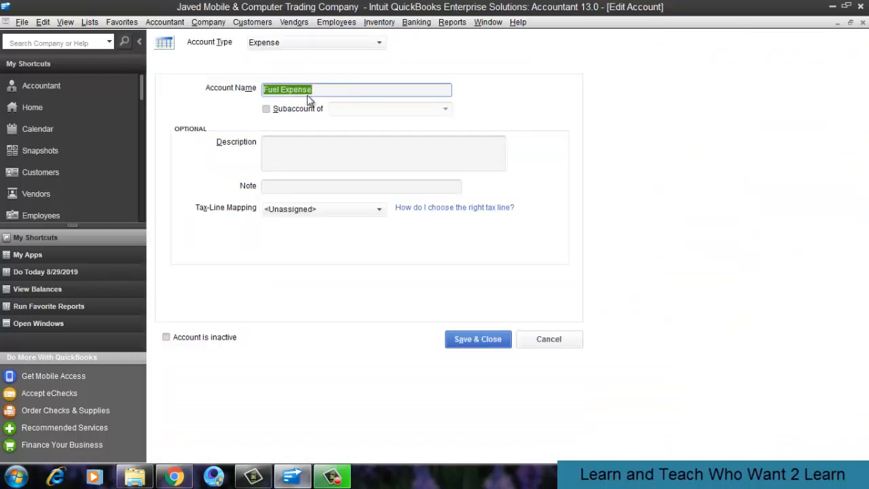
click(468, 343)
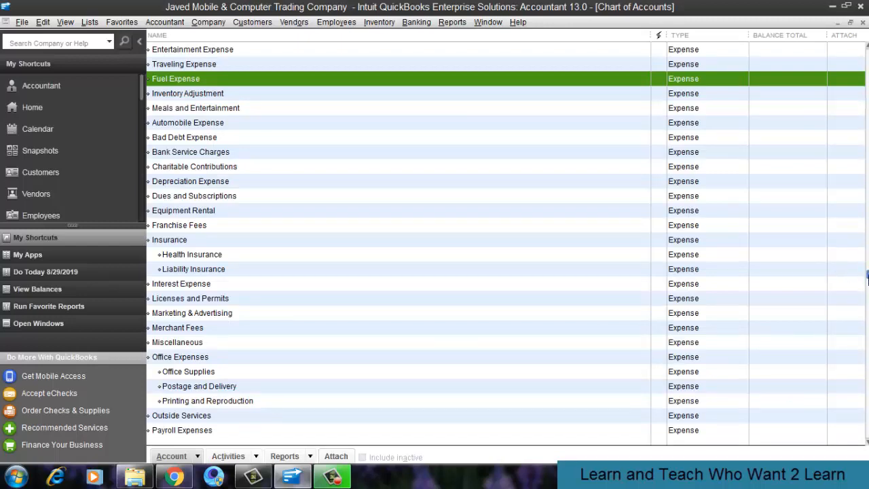
Locate the Utilities expense account near the end of the chart of accounts
drag(866, 277, 867, 354)
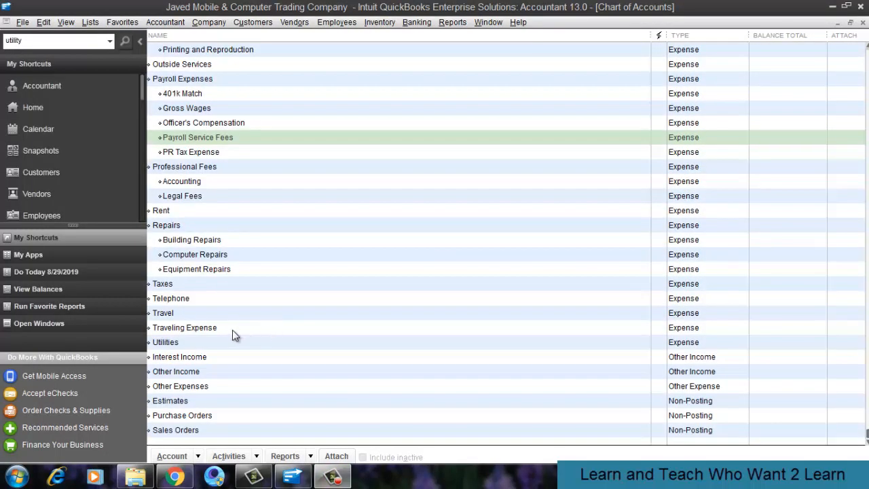
right_click(167, 346)
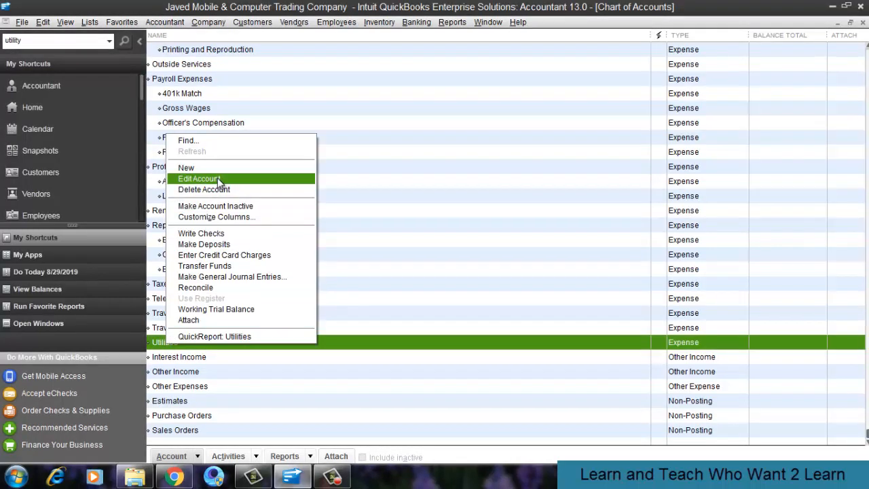
click(406, 483)
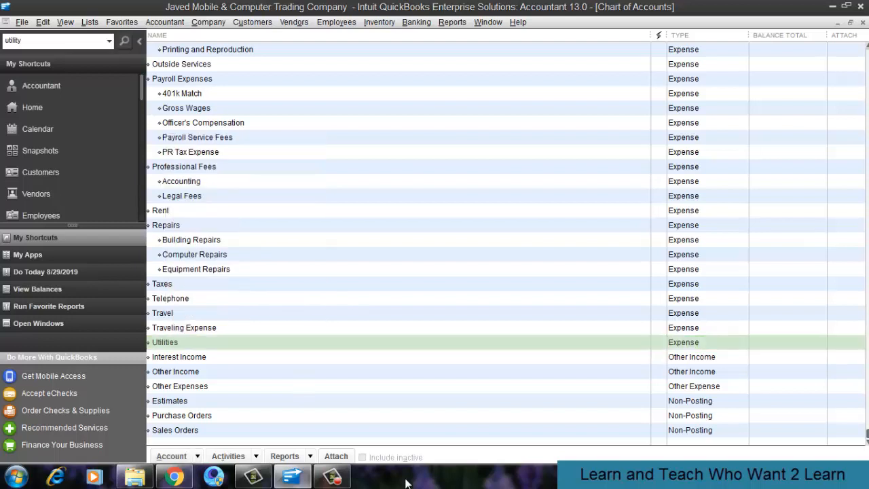
click(171, 344)
click(437, 467)
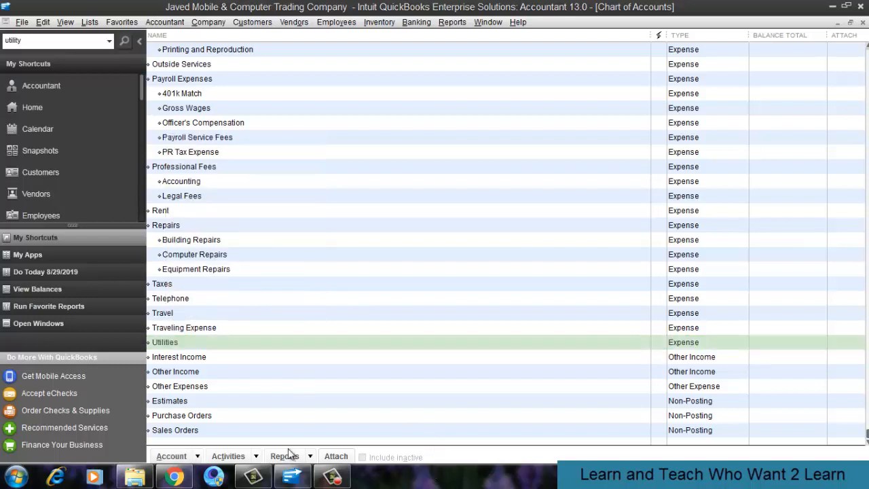
Start a new Expense account named Electricity Bill
click(196, 456)
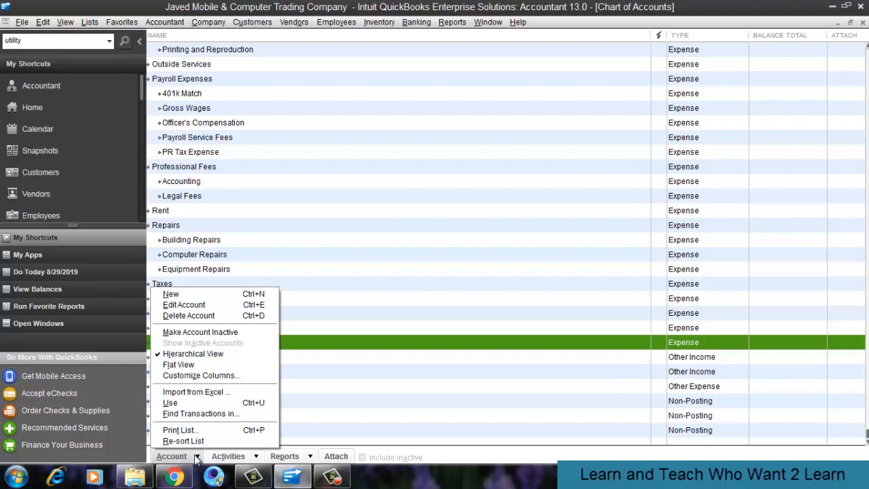
click(201, 296)
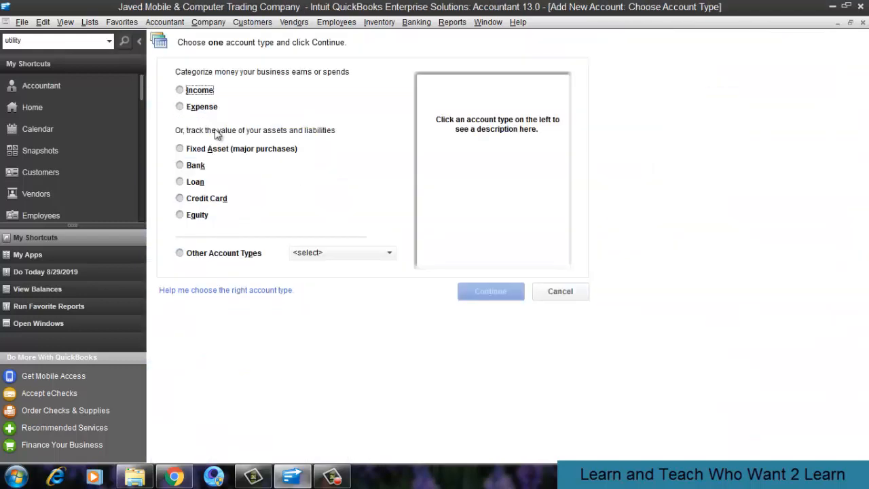
click(190, 110)
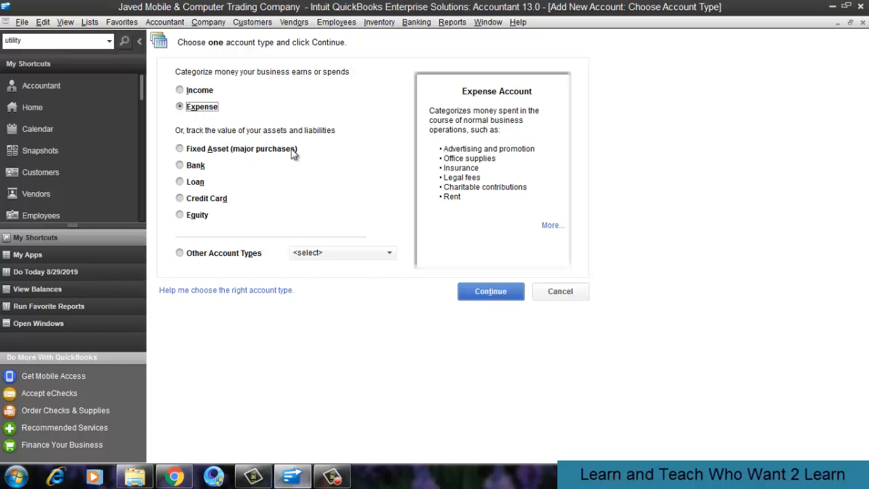
click(492, 299)
click(486, 294)
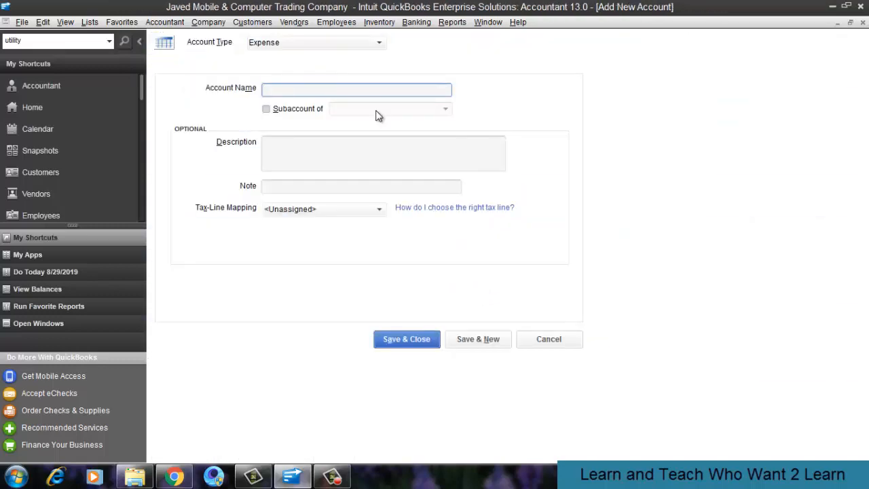
text(Electricity Bill)
click(268, 113)
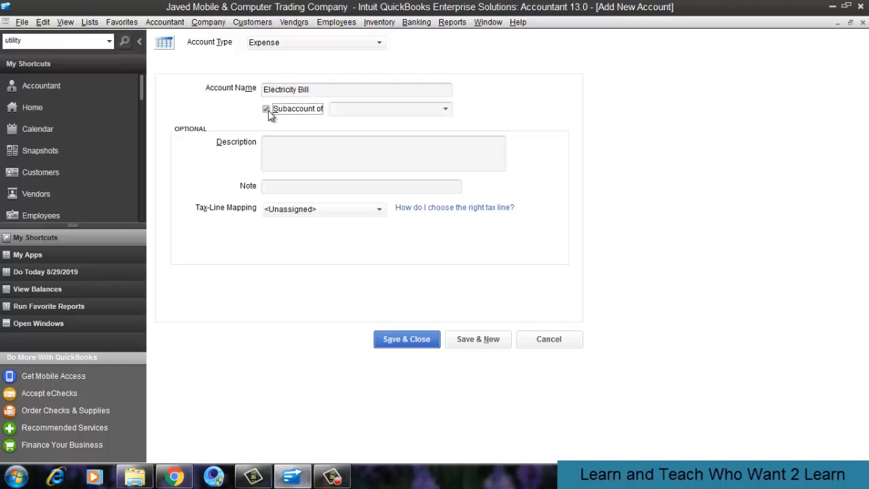
click(445, 111)
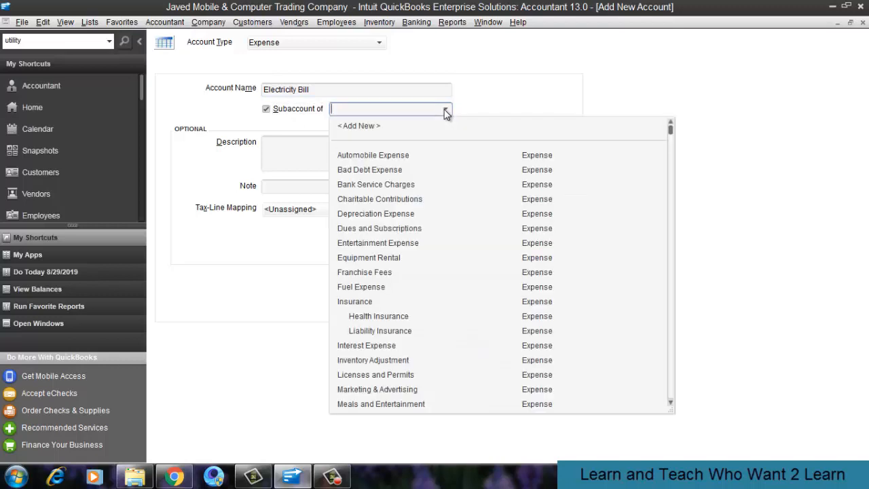
click(266, 112)
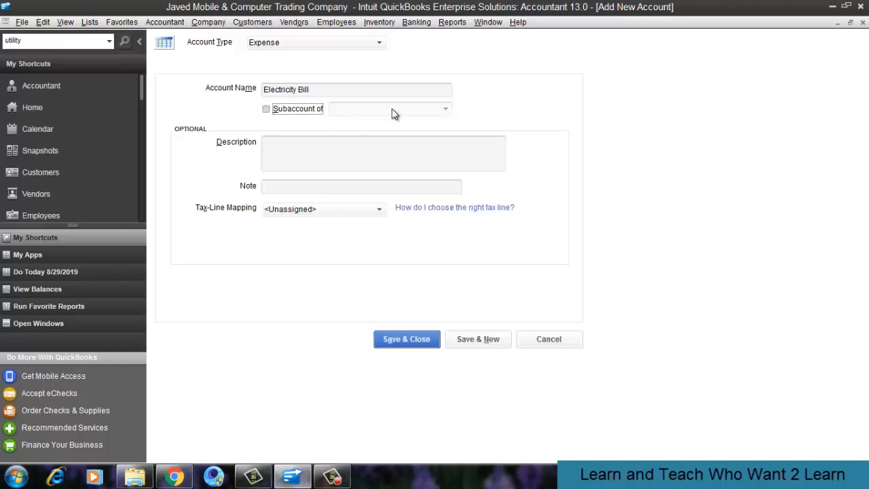
Make Electricity Bill a subaccount of Utilities and save it, keeping the form open for another account
click(267, 109)
click(449, 109)
click(450, 109)
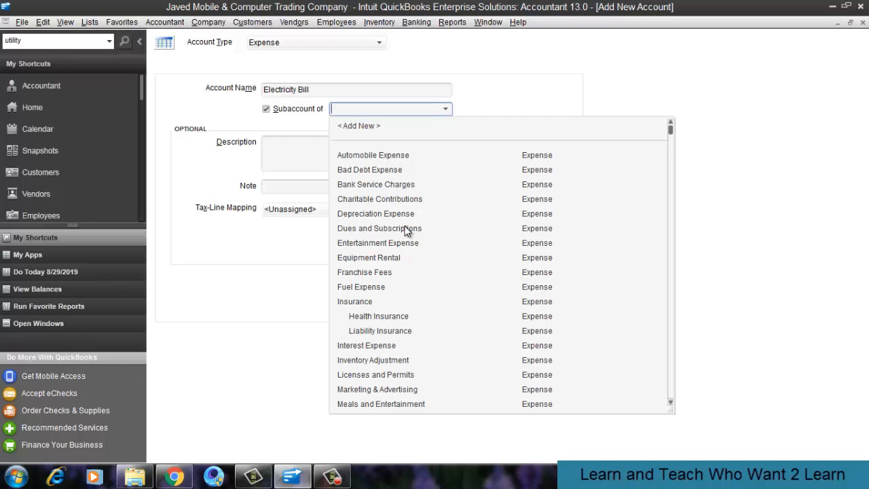
text(u)
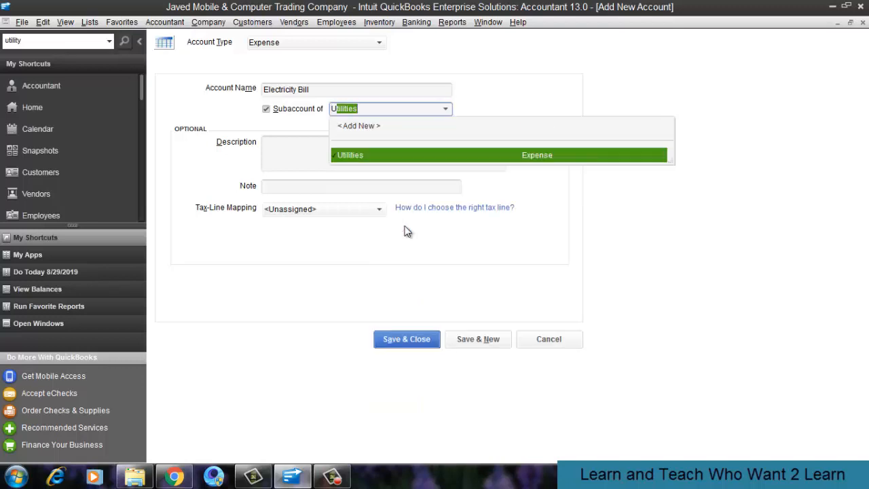
click(363, 155)
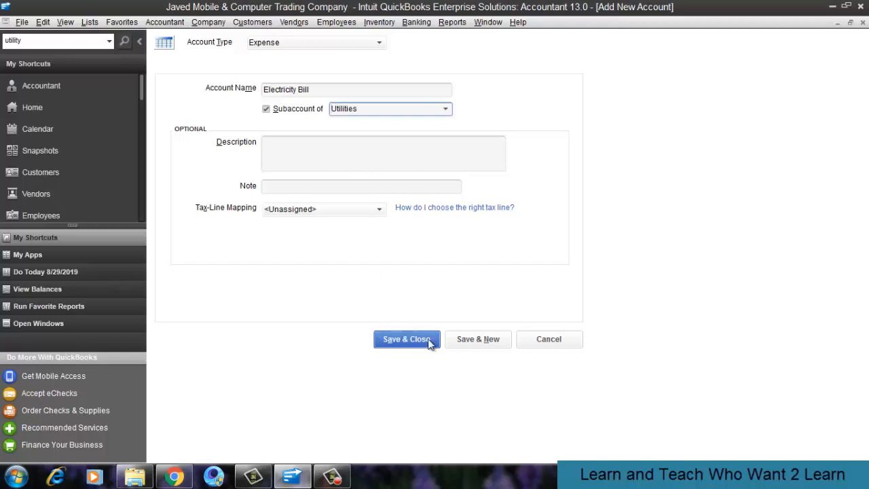
click(478, 345)
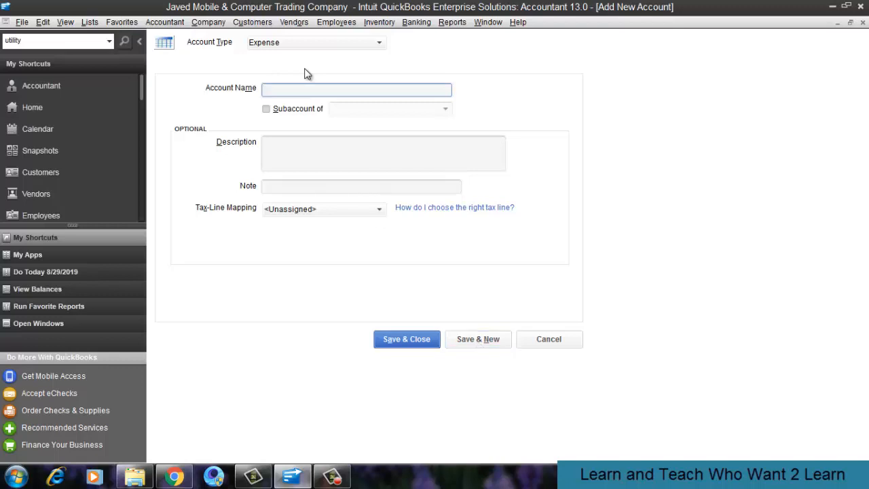
Add an Expense account named PTCL Bill as a subaccount of Utilities, keeping the form open for another account
text(PTCL Bill)
click(268, 110)
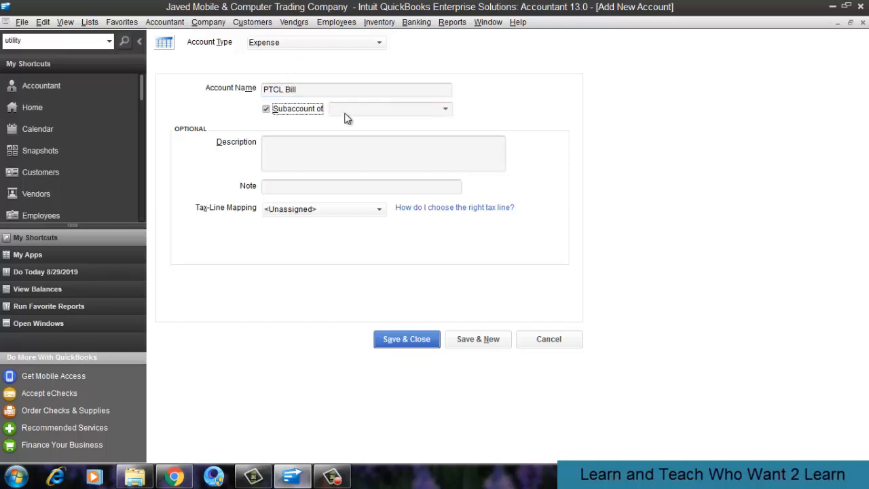
click(345, 111)
text(Utilities)
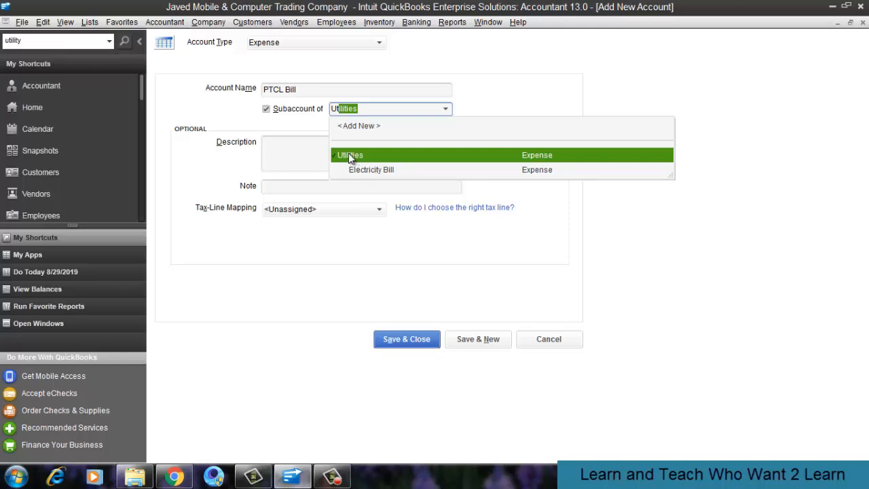
click(349, 154)
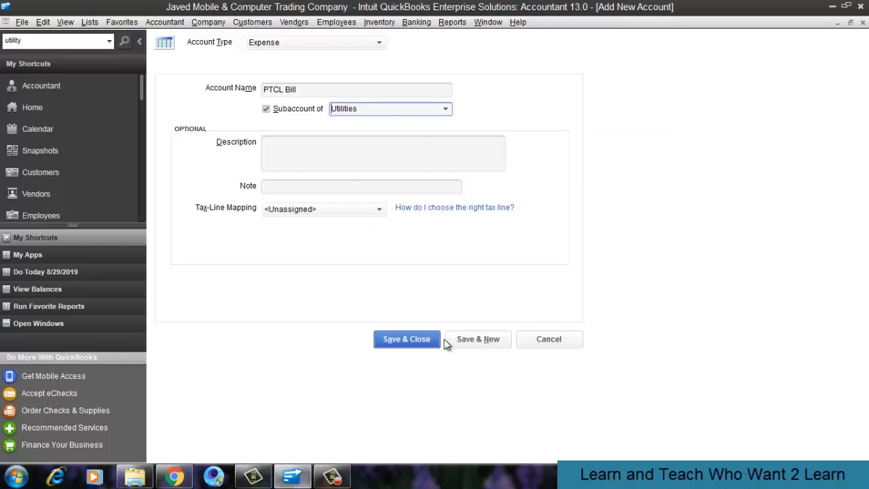
click(471, 341)
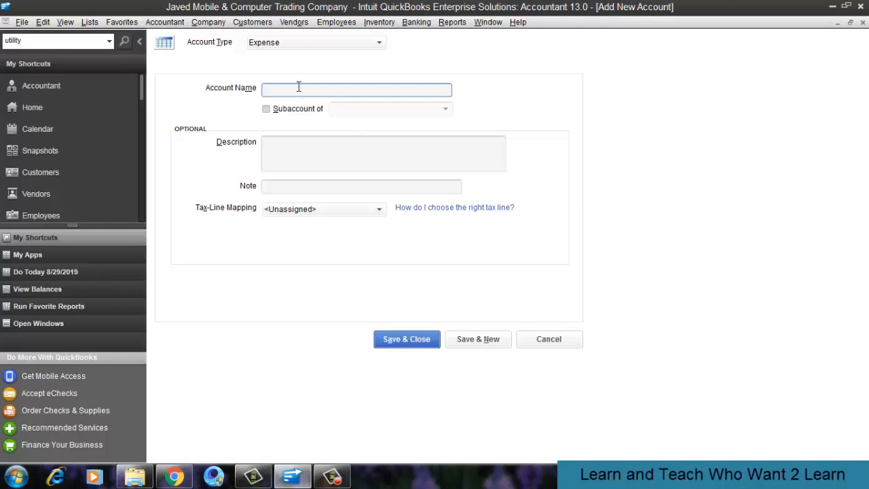
Add an Expense account named Sui Gas Bill as a subaccount of Utilities and return to the chart of accounts
text(Sui Gas Bill)
click(265, 109)
click(392, 109)
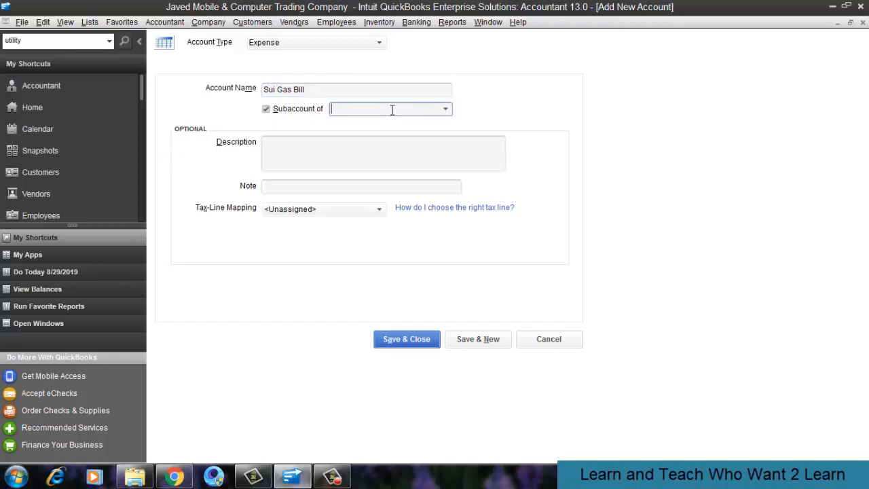
text(Utilities)
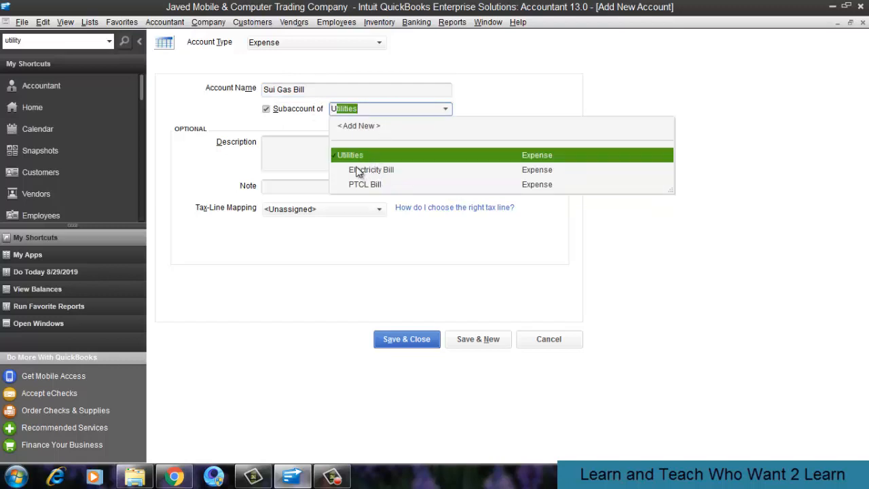
click(356, 155)
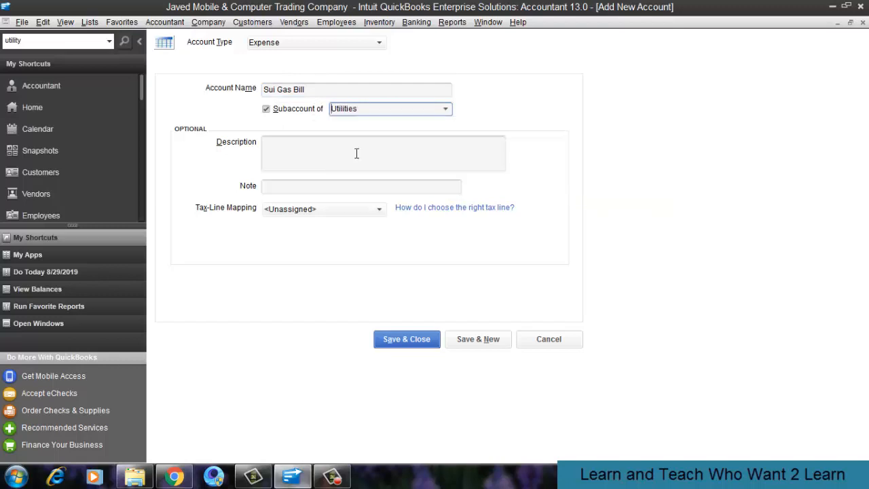
click(406, 343)
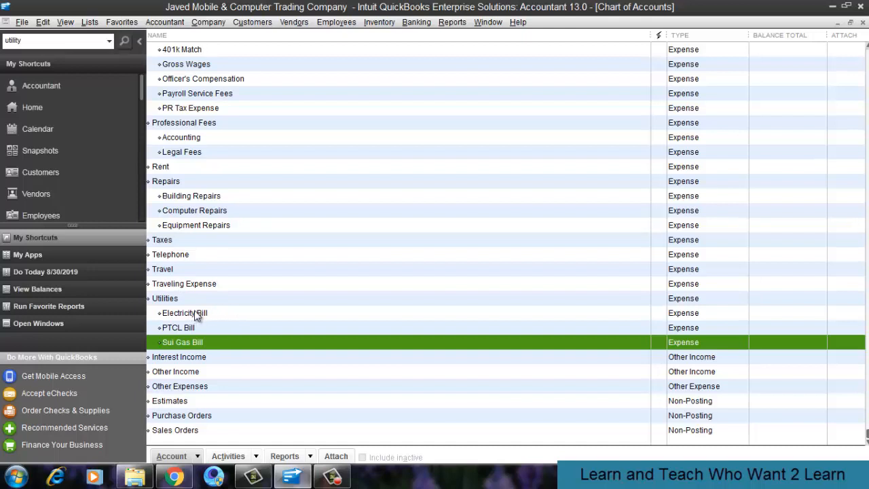
Review the bill subaccounts under Utilities and the building, computer and equipment subaccounts under Repairs in the chart of accounts
click(179, 326)
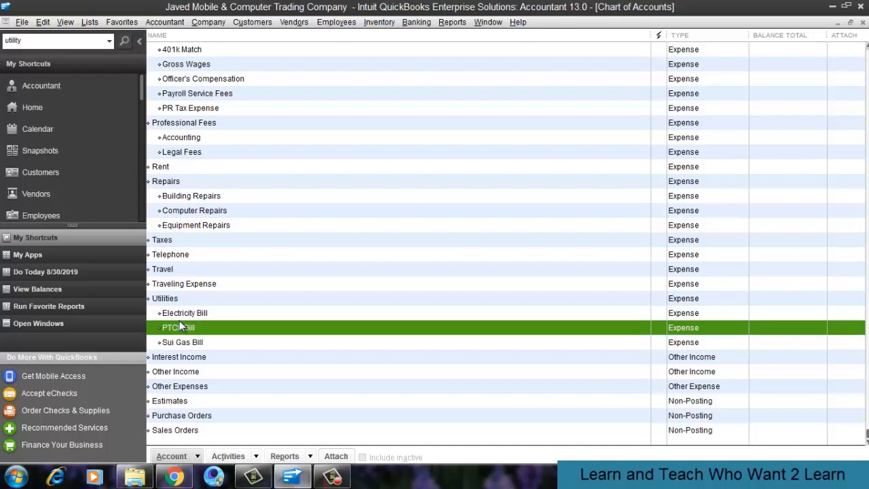
click(176, 342)
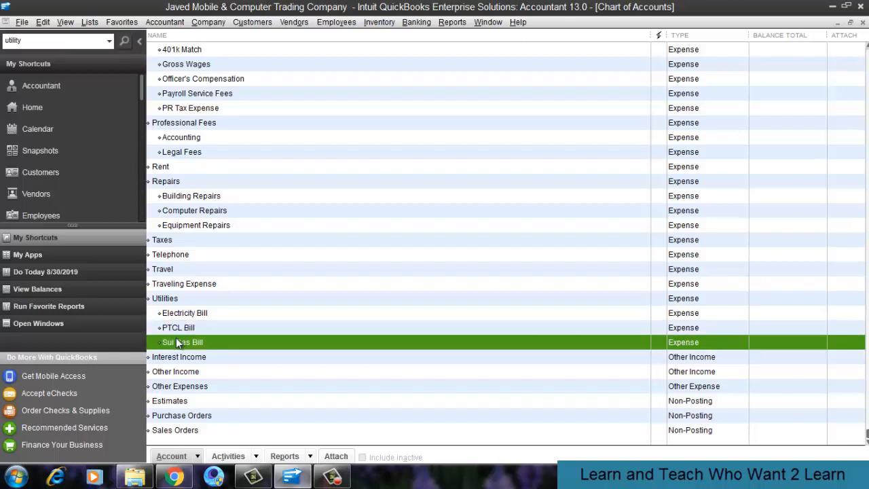
click(199, 195)
click(199, 210)
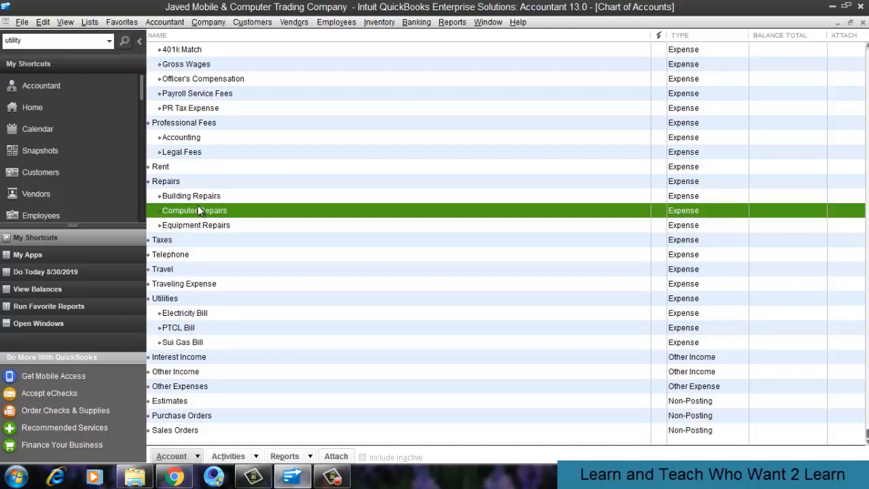
click(199, 225)
click(192, 211)
click(192, 196)
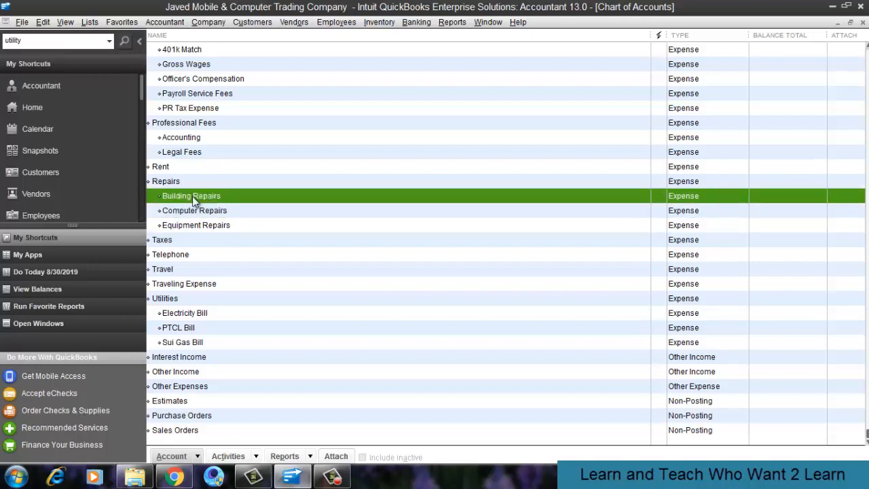
click(192, 210)
click(192, 226)
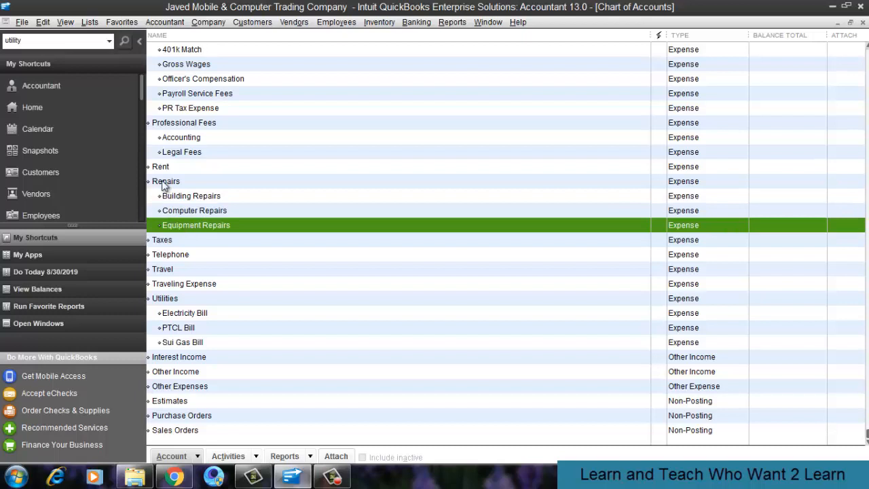
click(196, 198)
click(197, 211)
click(197, 225)
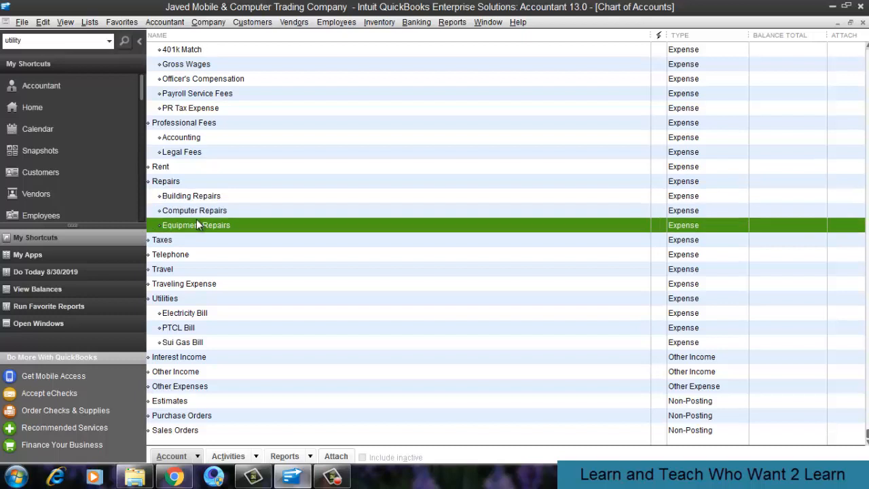